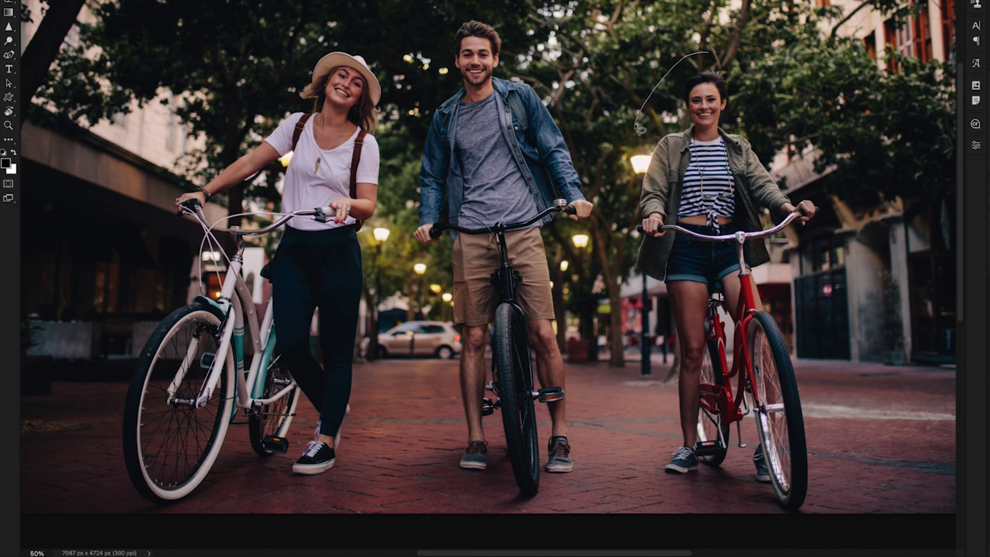
Lasso the striped-shirt woman and her red bike at right and Generative Fill it without a prompt
drag(619, 183, 622, 282)
drag(626, 356, 639, 476)
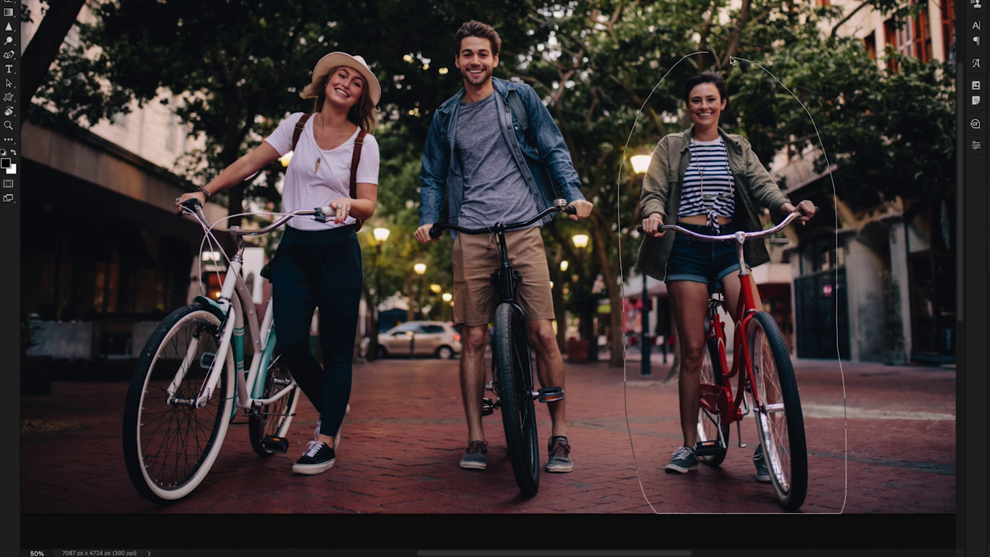
drag(712, 57, 713, 58)
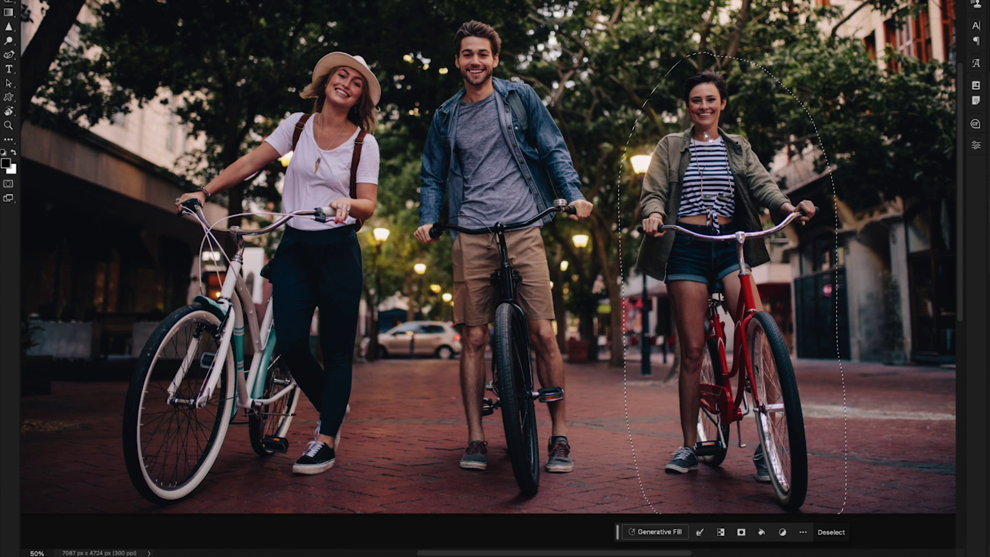
click(682, 540)
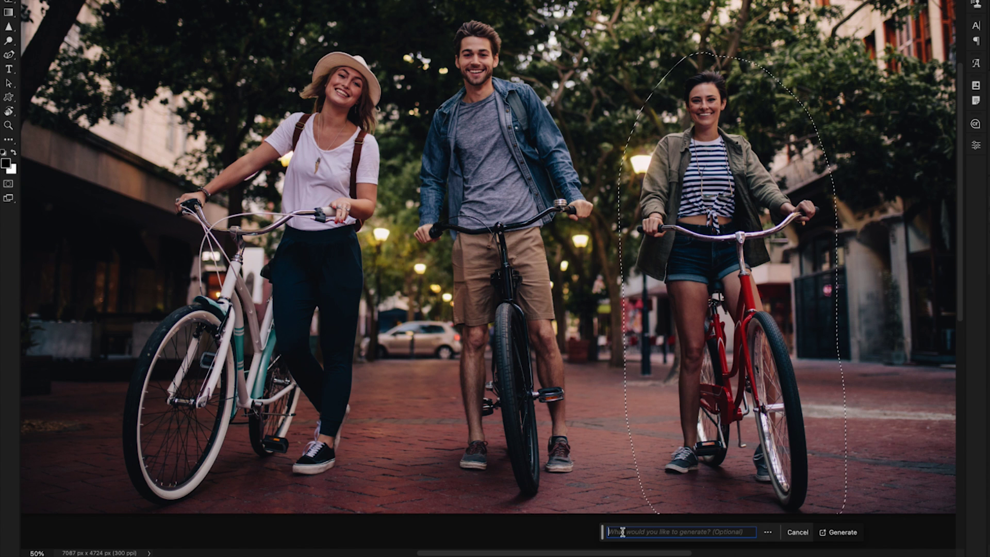
click(843, 531)
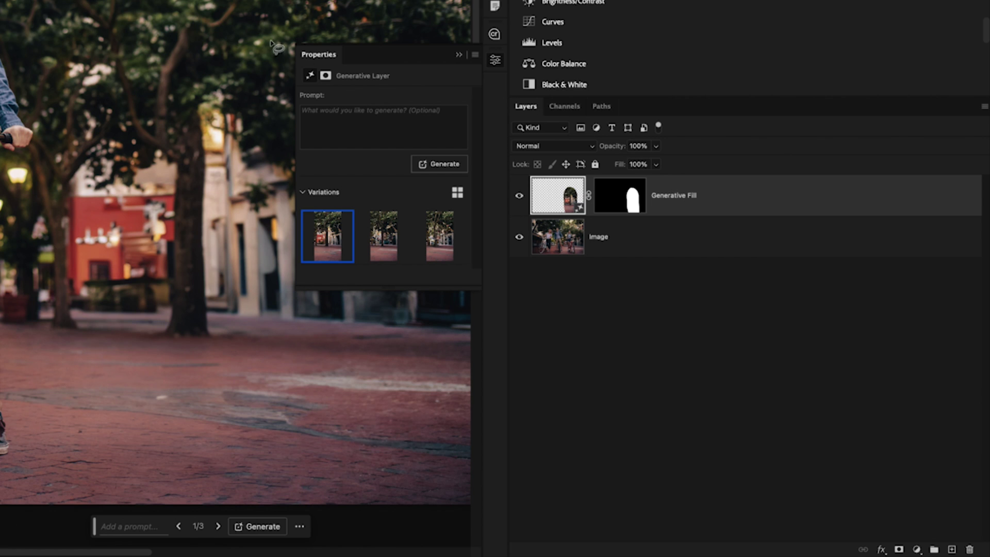
Compare the three generated variations of the right-side fill across the whole photo
click(389, 226)
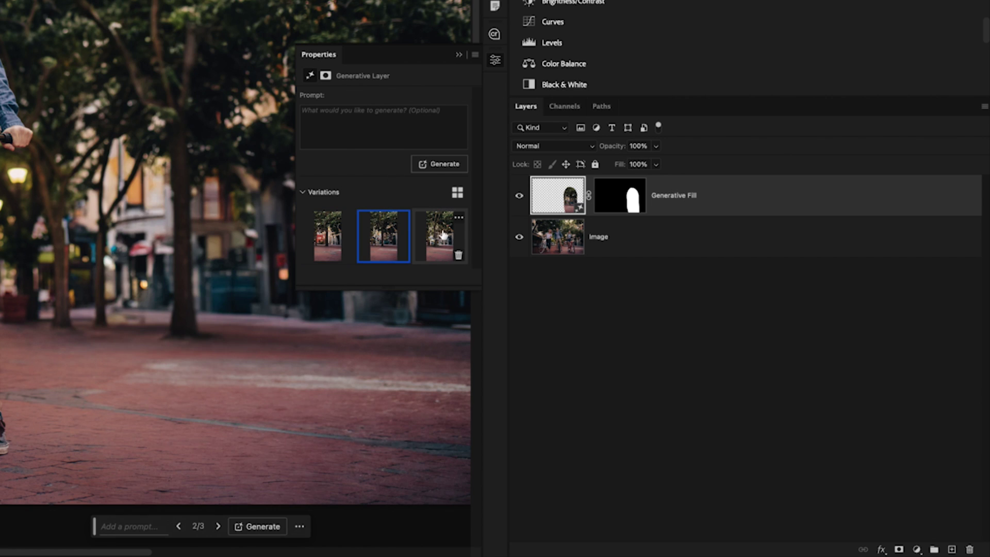
click(450, 239)
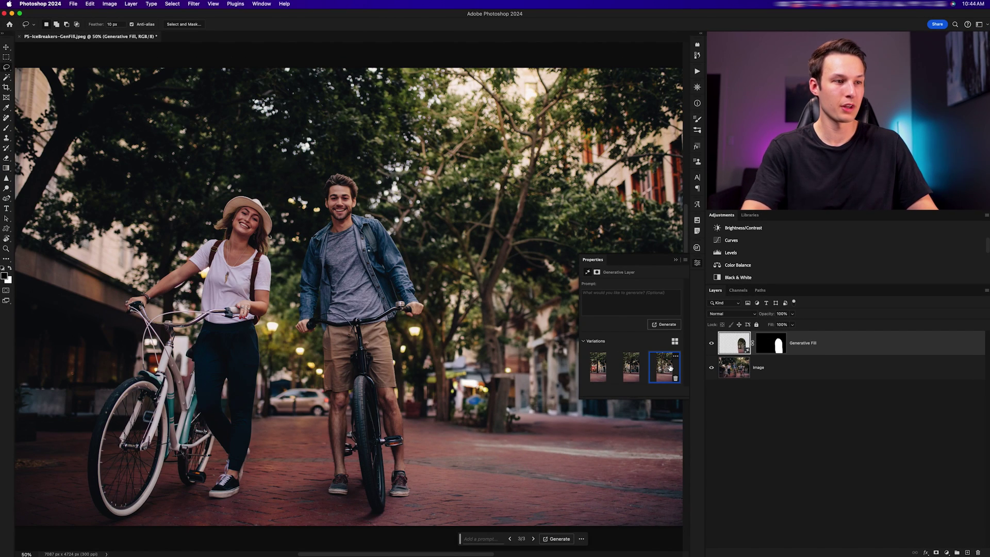
key(super+minus)
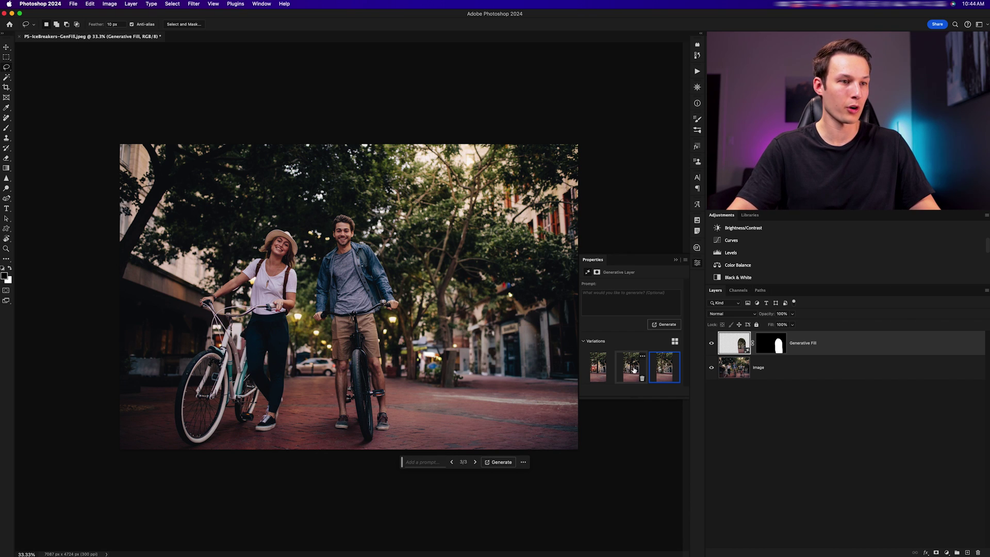
click(624, 370)
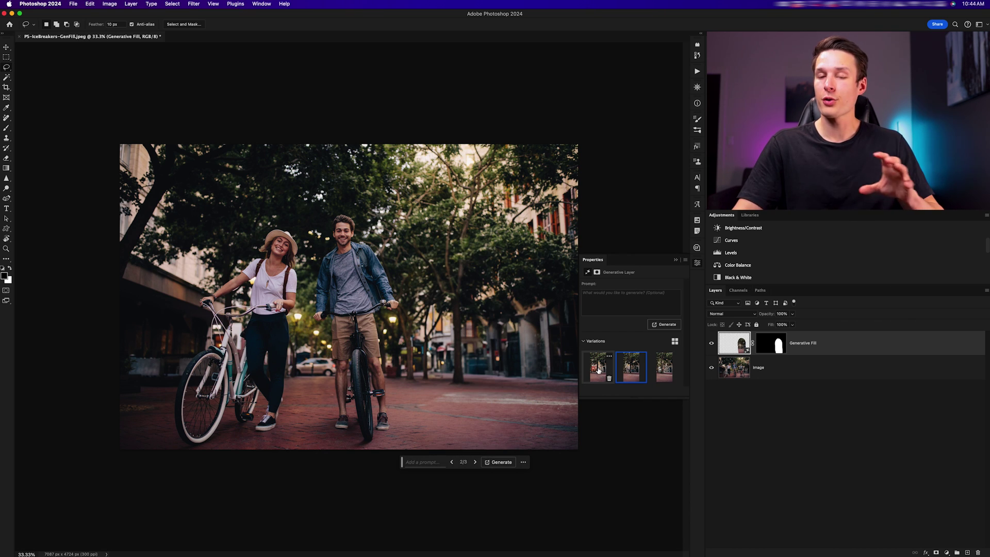
click(598, 370)
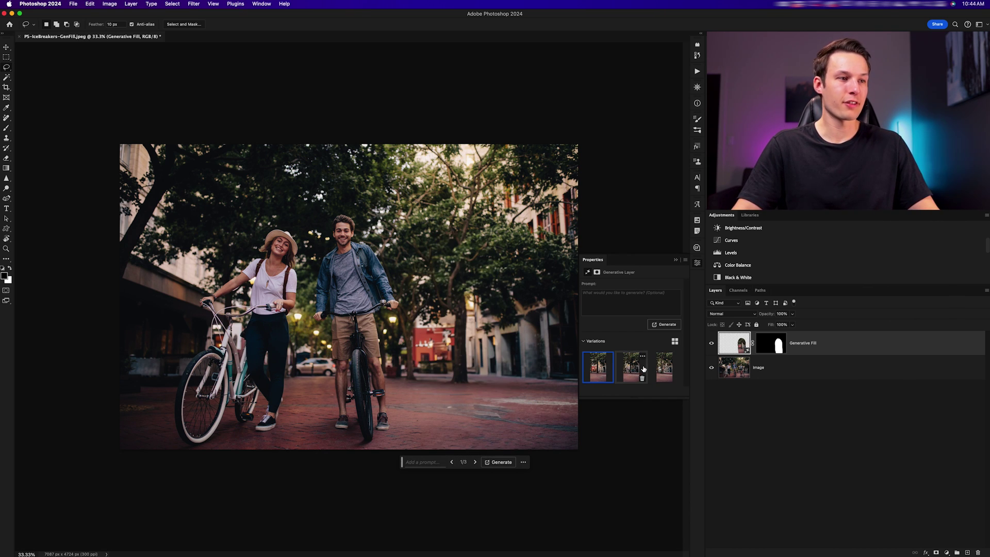
click(639, 367)
click(664, 371)
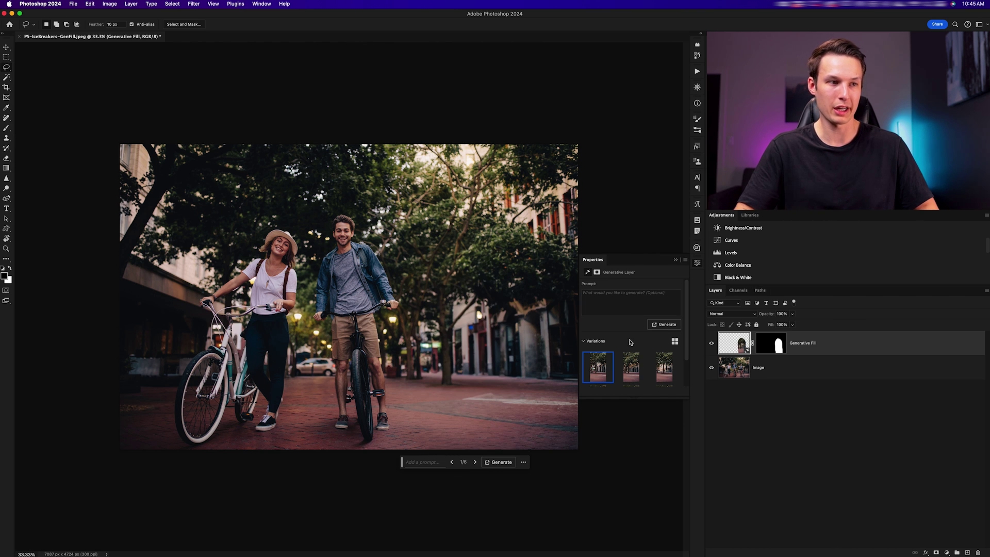
Review the six variations, keep the first, and zoom in on the cleared street area
scroll(630, 342, down, 2)
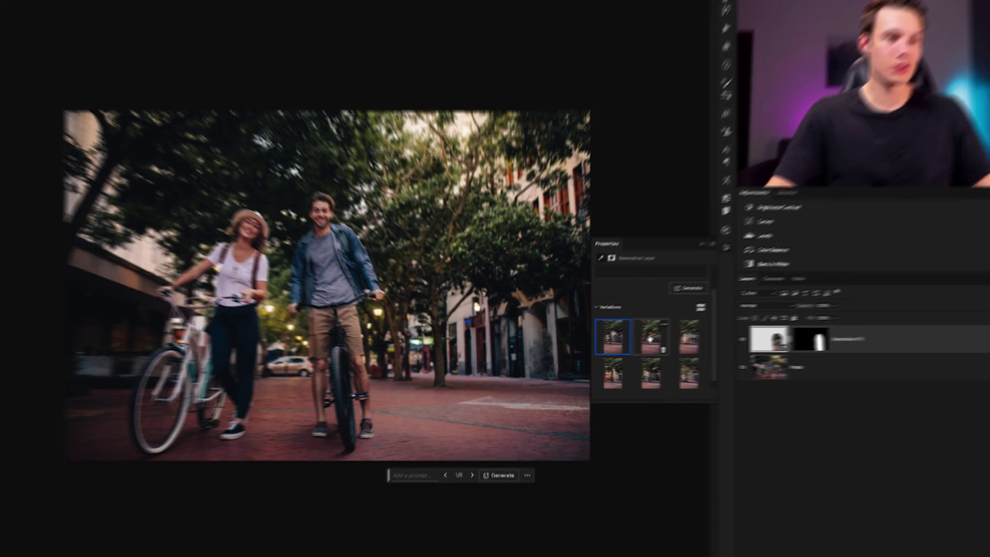
mouse_move(602, 370)
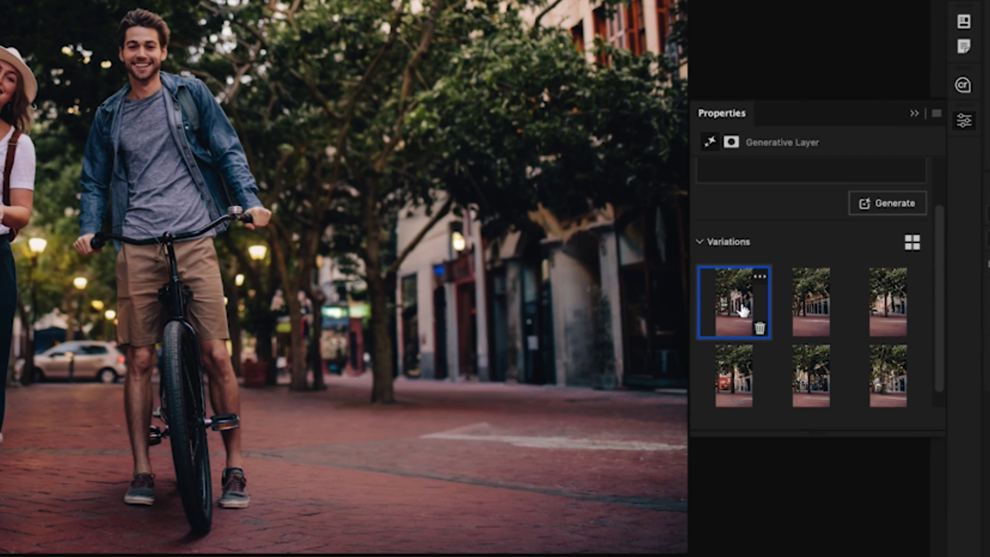
click(815, 315)
click(868, 315)
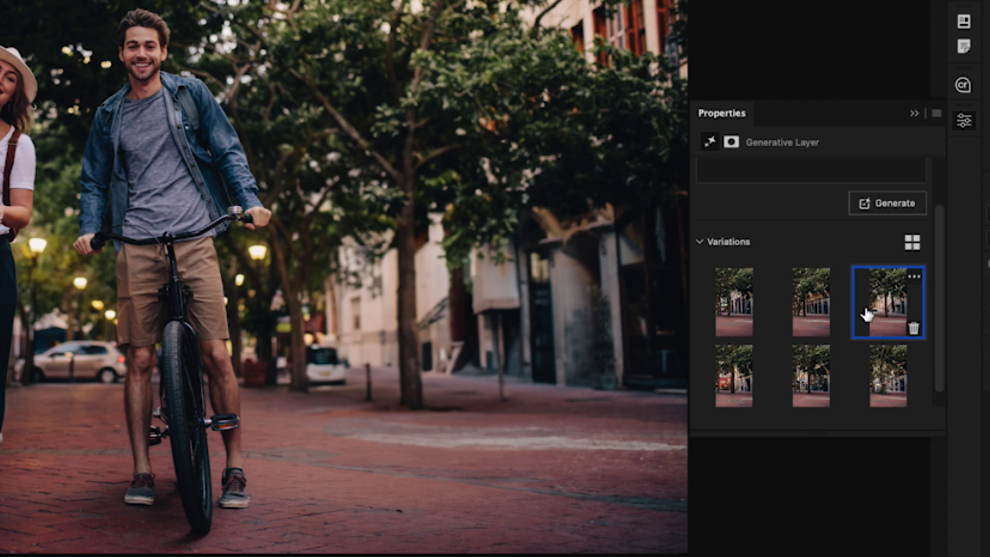
click(747, 311)
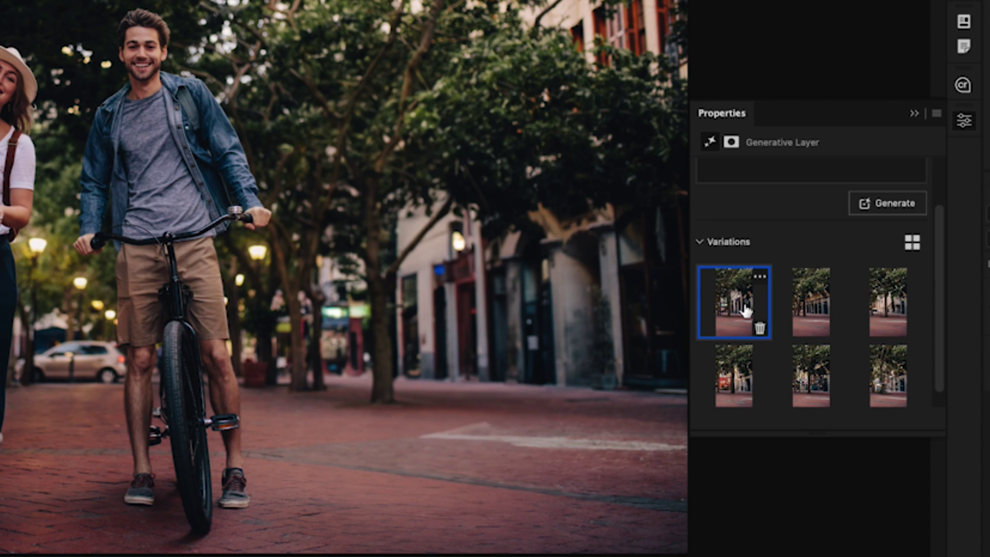
key(ctrl+plus)
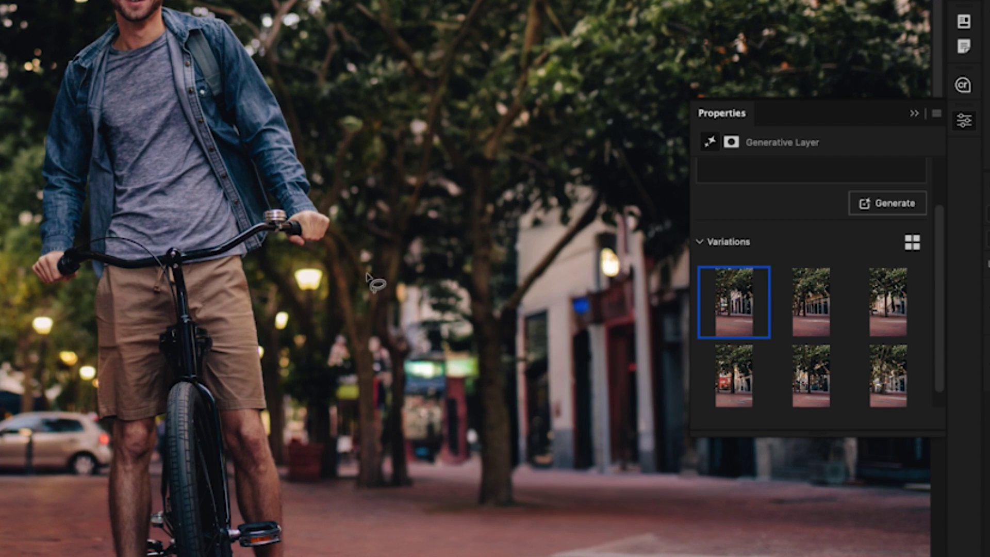
key(ctrl+plus)
scroll(375, 274, right, 5)
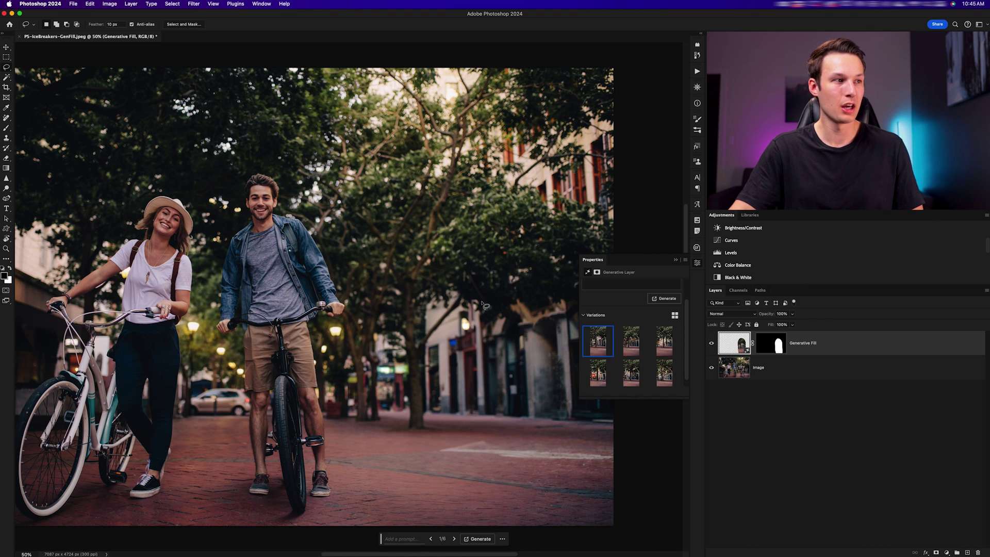
Rename the Generative Fill layer to 'Right Subject Removal', then begin lassoing the left woman on the Image layer
scroll(408, 297, left, 5)
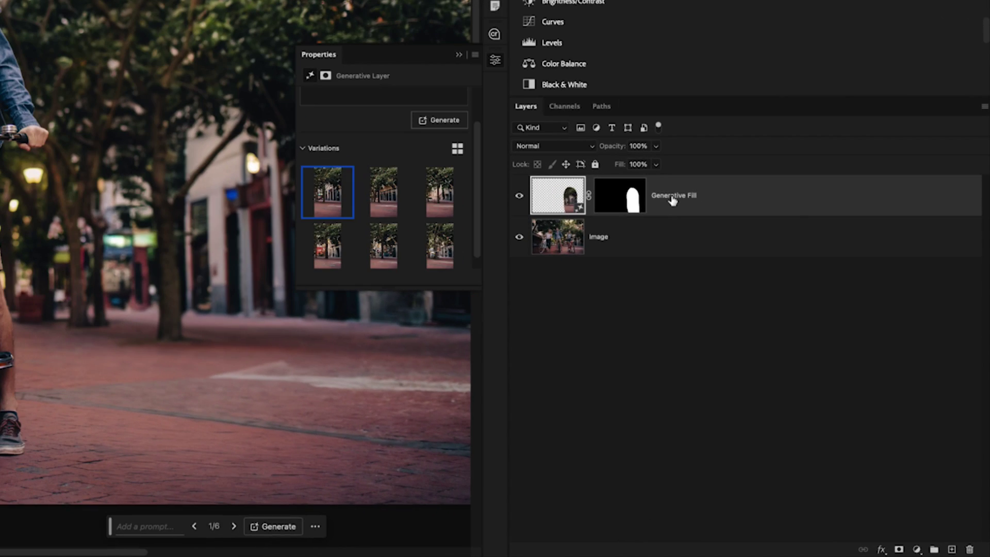
double_click(673, 200)
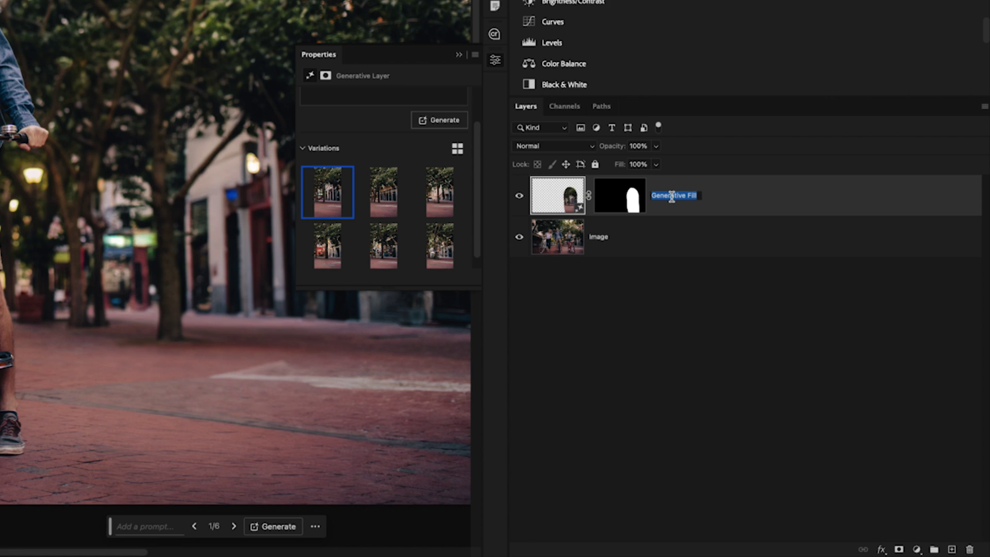
text(Right)
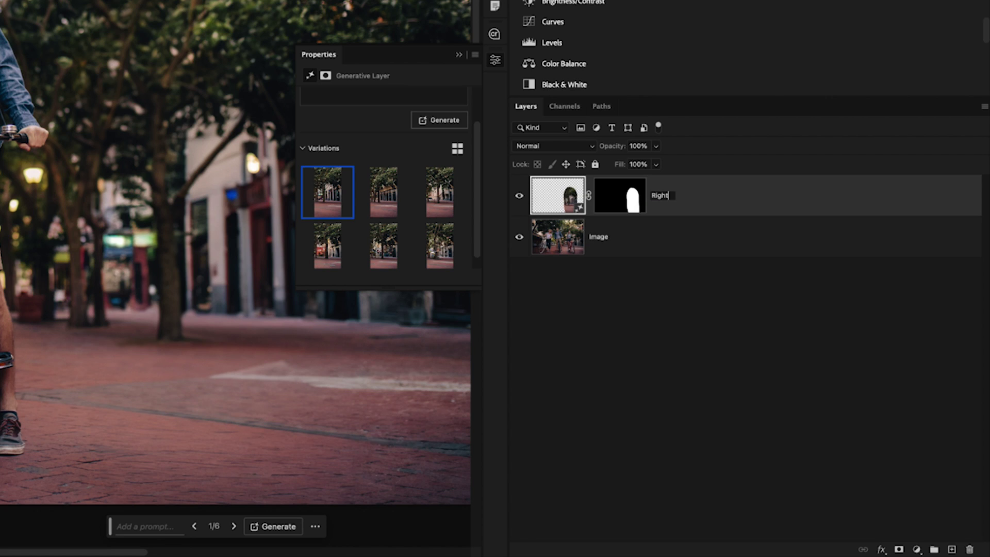
text( Subject Removal)
key(Return)
click(663, 243)
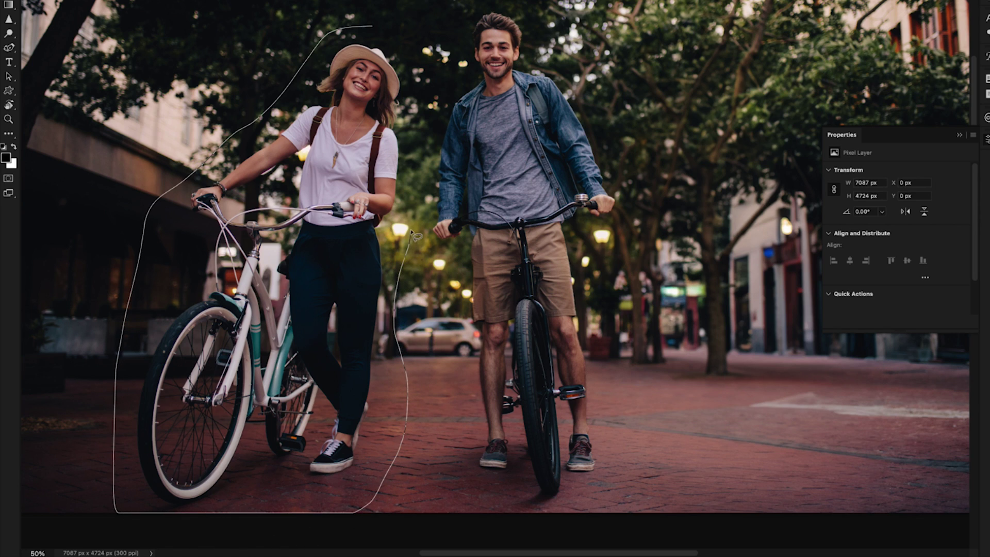
drag(412, 235, 414, 75)
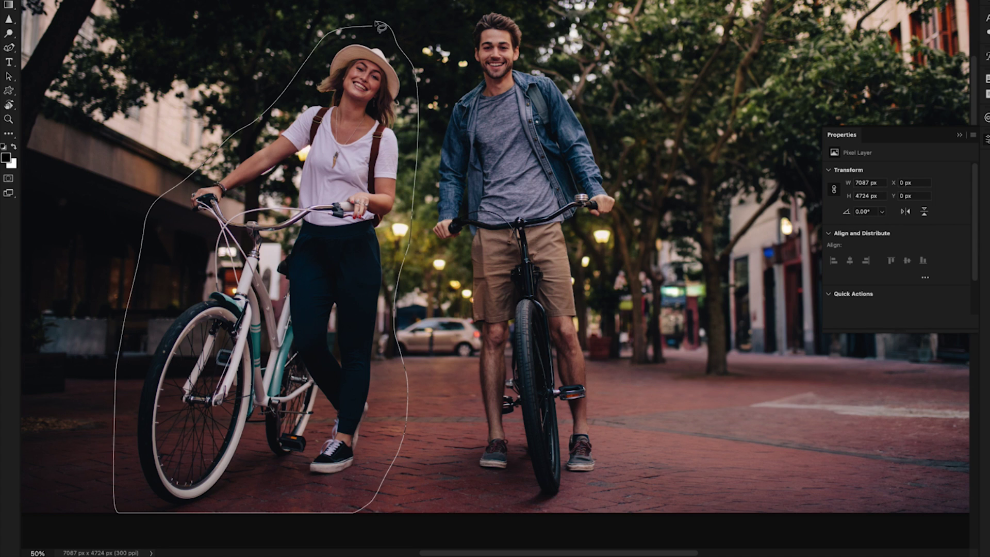
Close the lasso around the hat-wearing woman and white bike and Generative Fill it without a prompt
drag(381, 26, 379, 25)
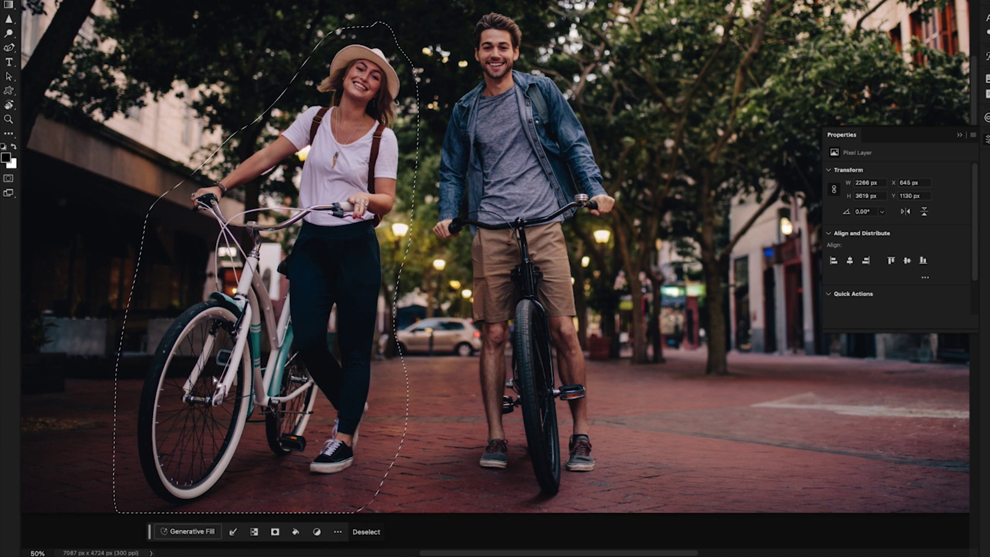
click(212, 537)
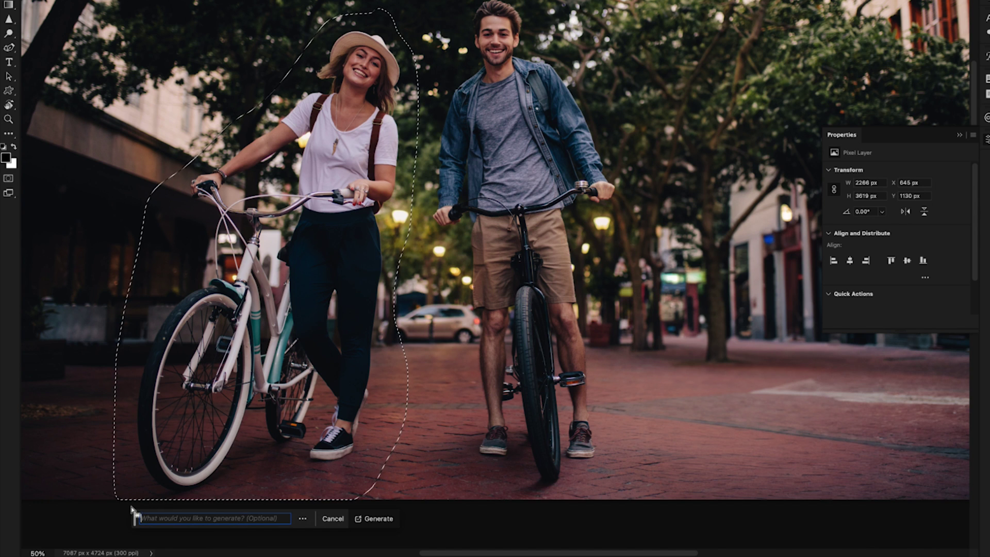
click(378, 519)
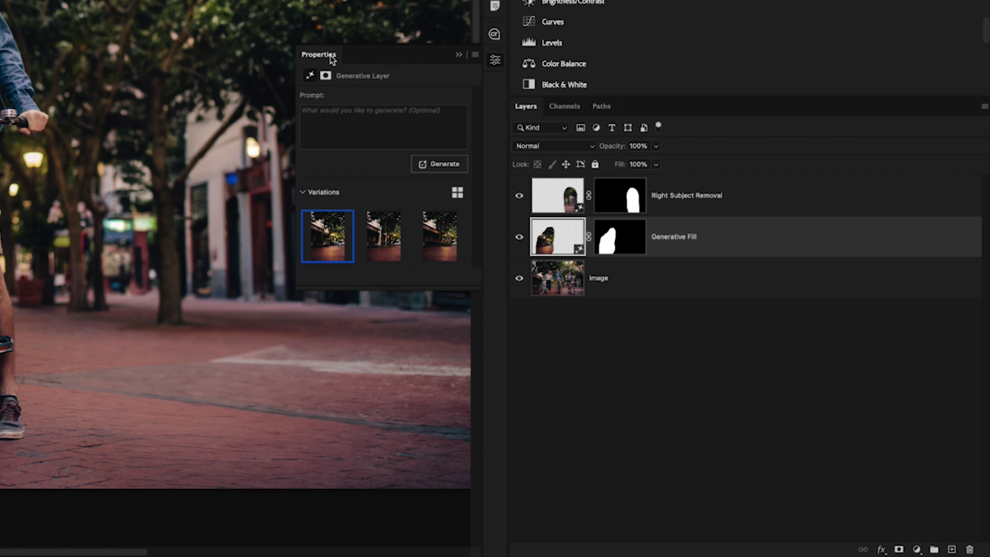
Compare the three generated variations for the left-side fill
click(384, 235)
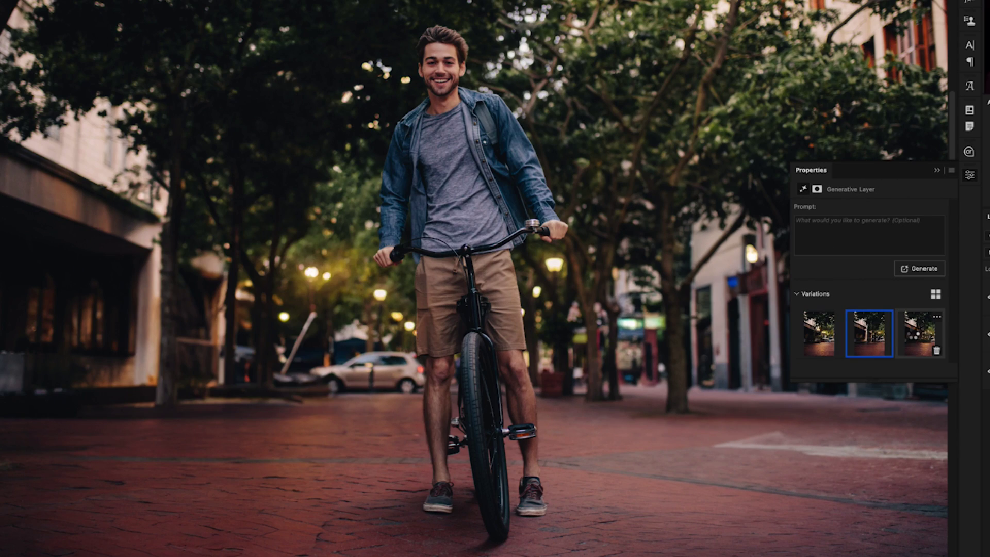
click(915, 338)
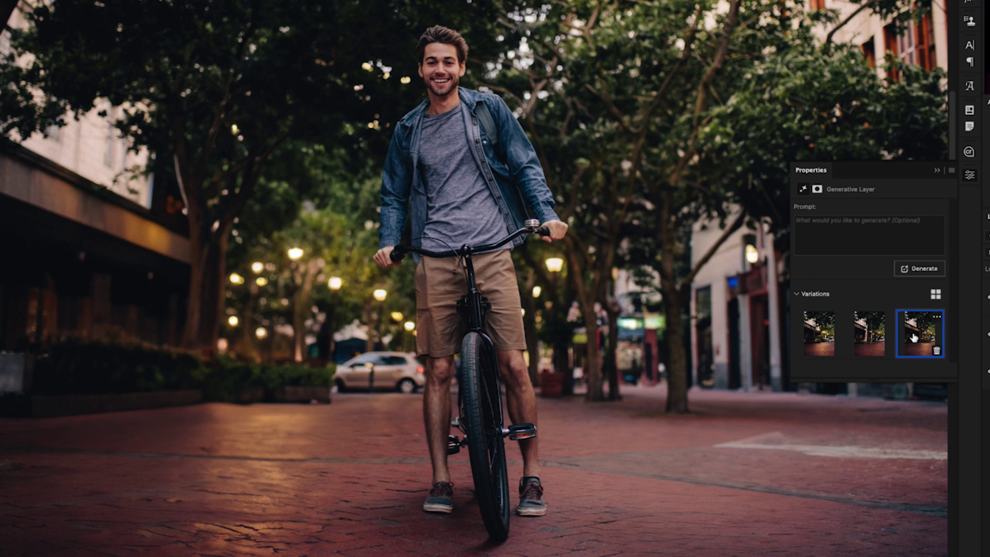
click(869, 336)
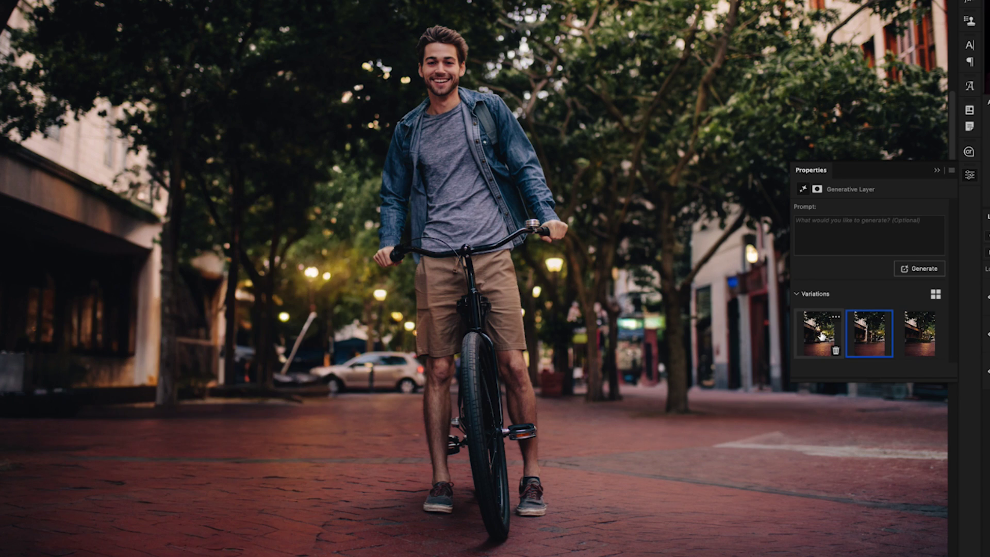
click(822, 337)
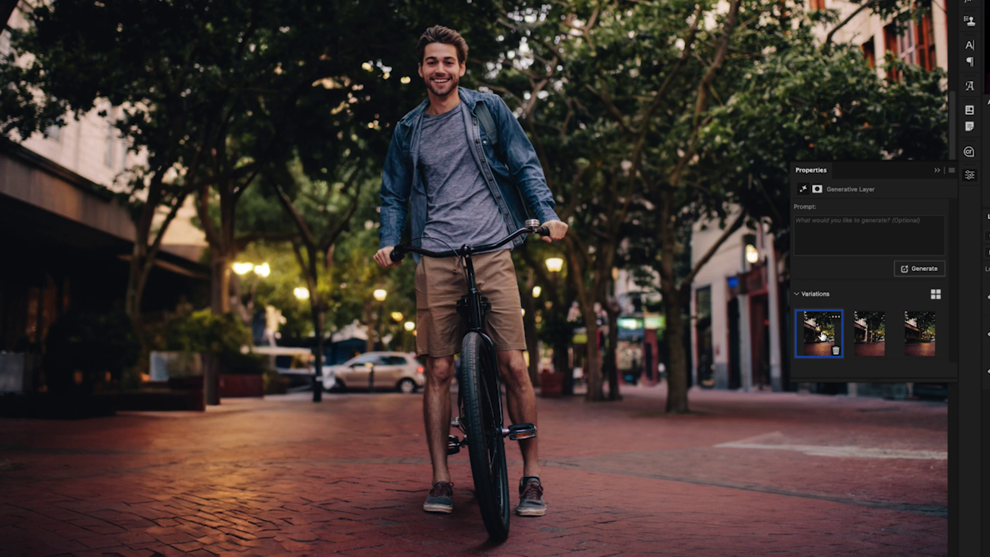
Generate a fresh set of variations and settle on the second new one
click(915, 270)
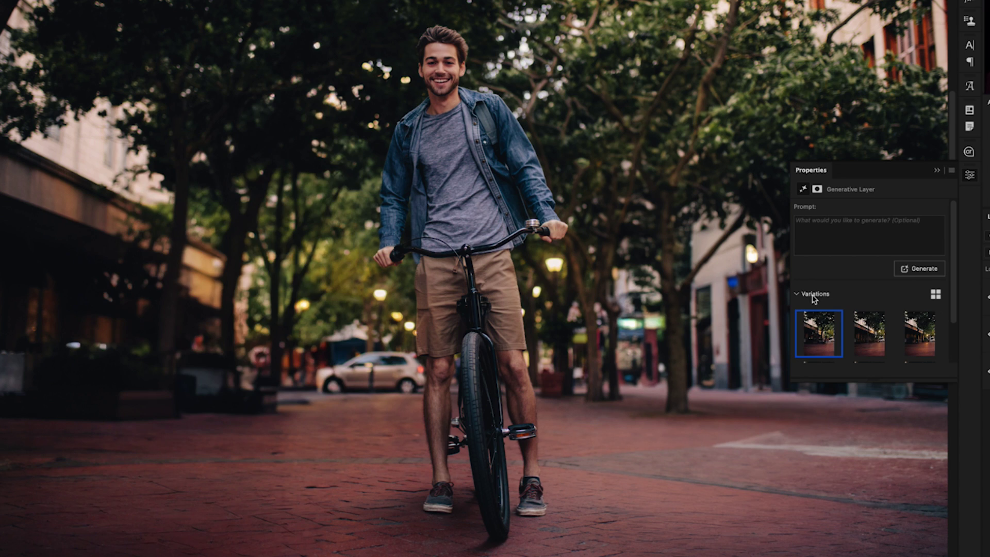
scroll(911, 289, down, 2)
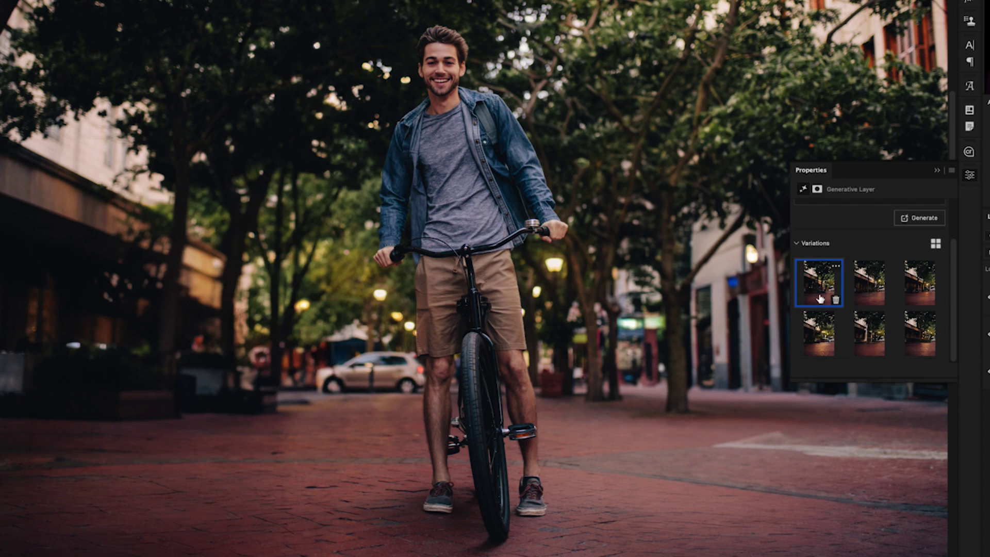
click(881, 291)
click(912, 291)
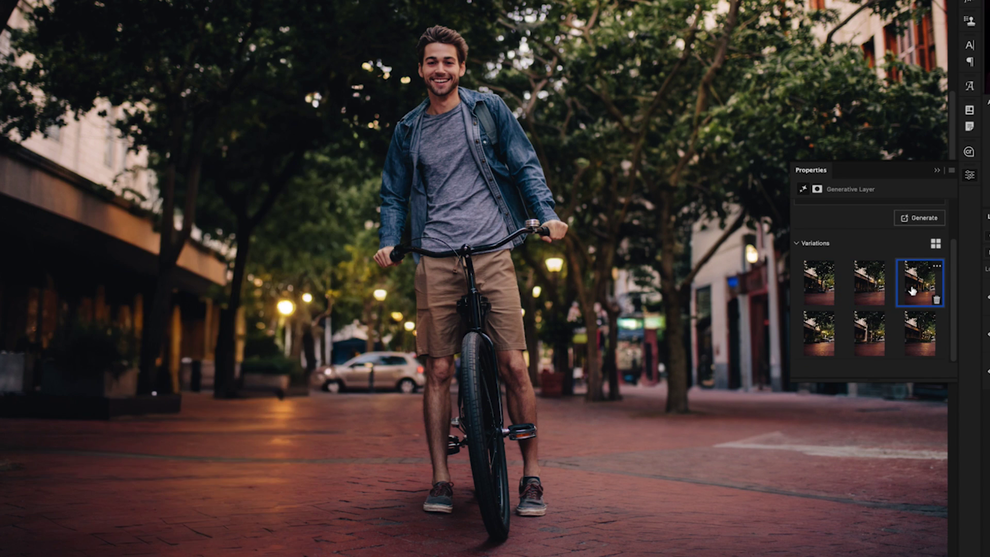
click(880, 289)
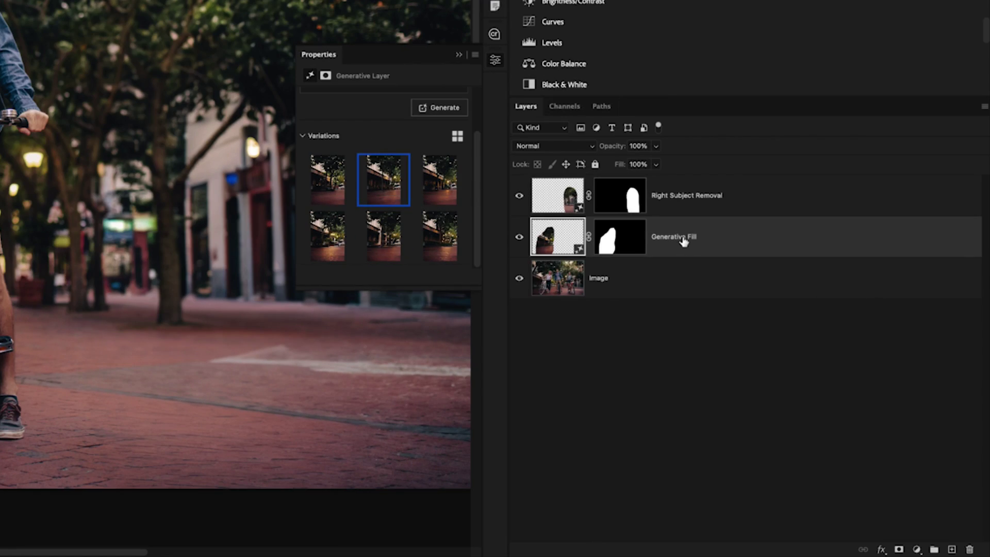
Rename the second Generative Fill layer to 'Left Subject Removal'
double_click(683, 237)
text(Left Subject Removal)
key(Return)
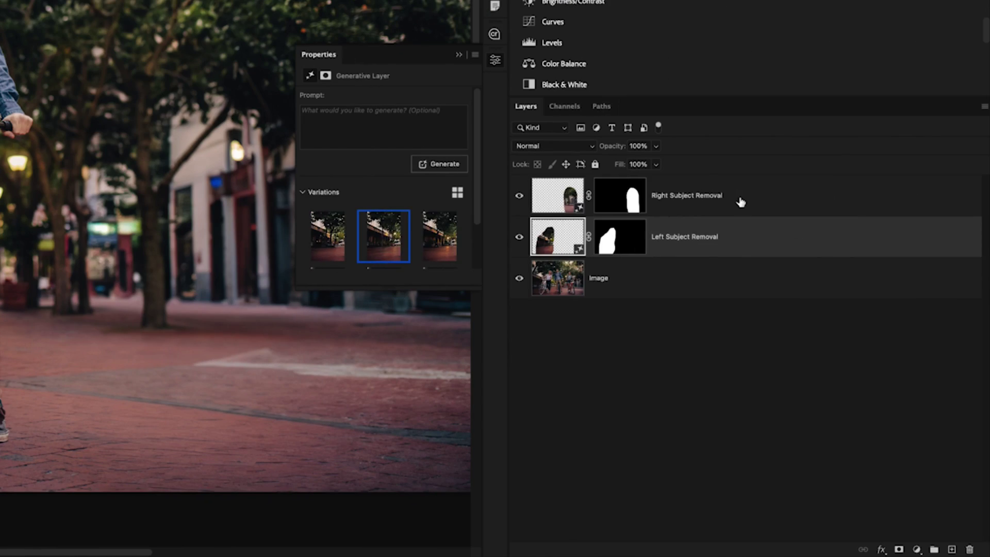
Select the Right Subject Removal layer and Generative Fill the lassoed pavement patch without a prompt
click(740, 202)
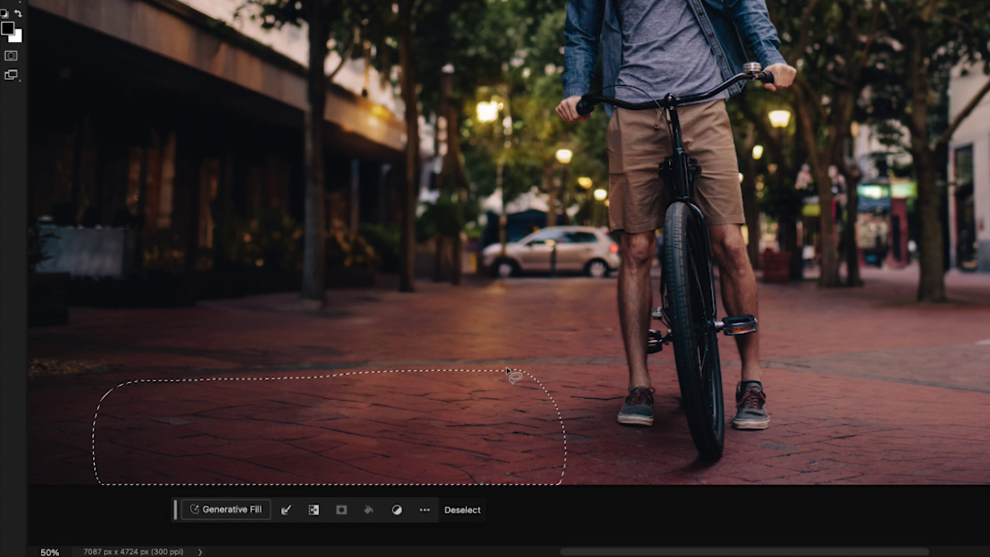
click(250, 515)
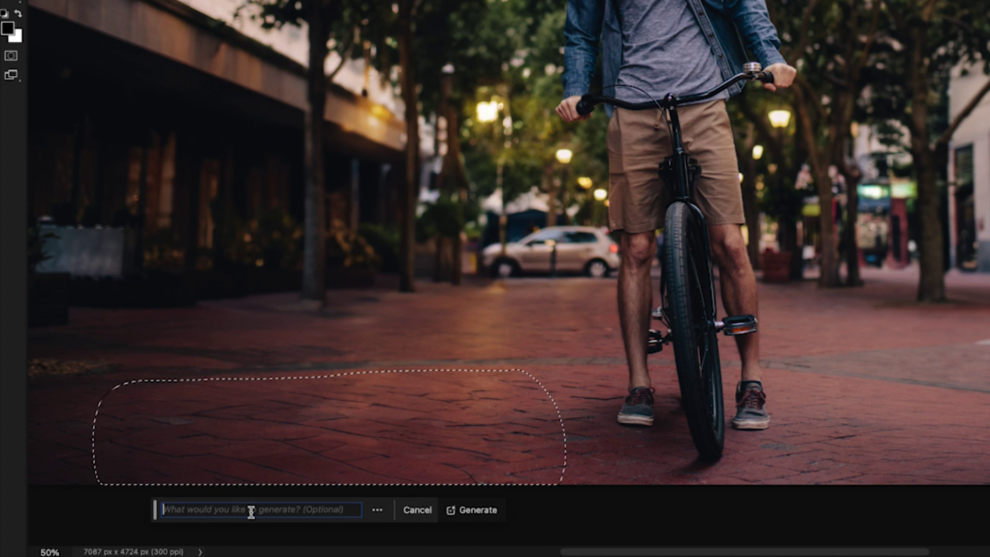
click(478, 510)
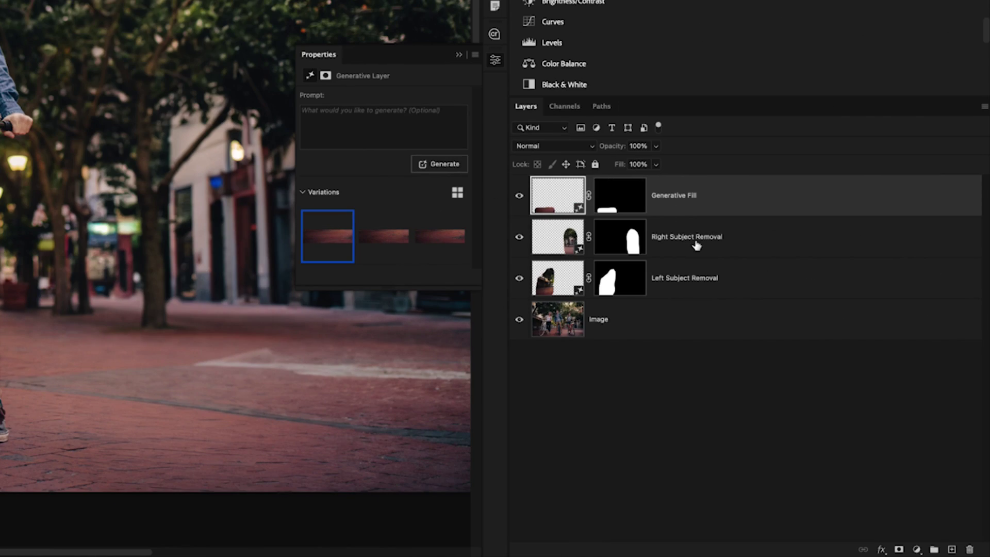
Choose the third pavement variation, toggle the layer's visibility to compare, and hide the variation options
mouse_move(408, 240)
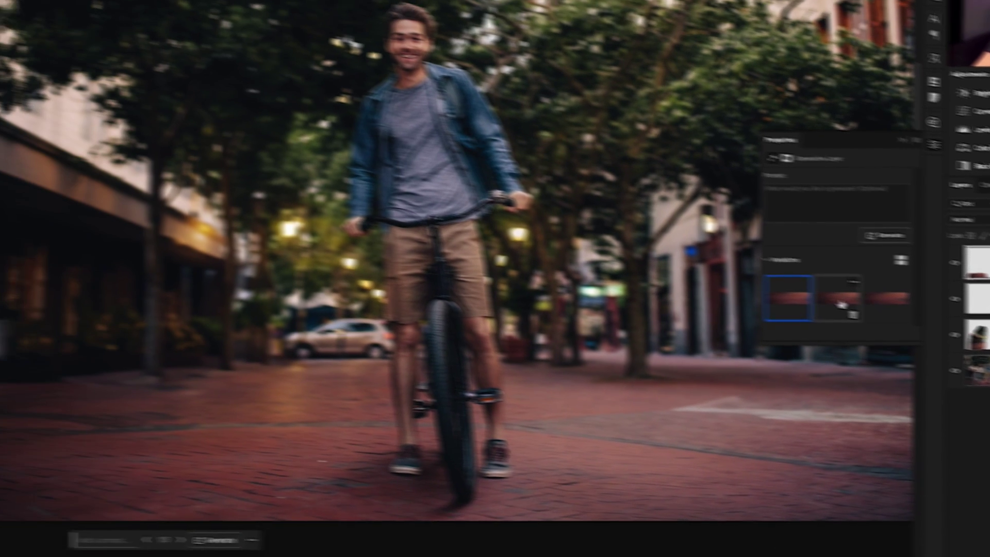
click(387, 242)
click(447, 239)
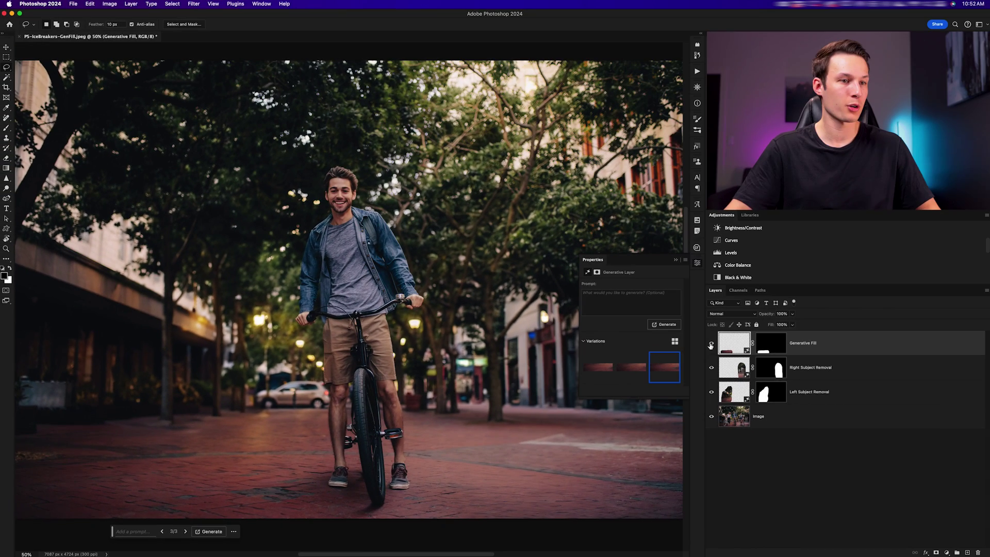
click(711, 344)
click(712, 344)
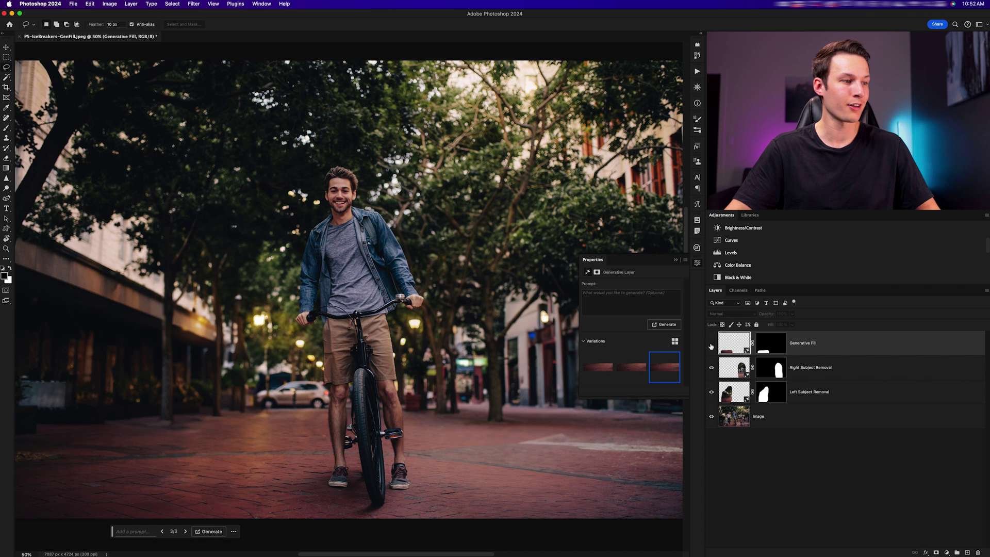
click(712, 344)
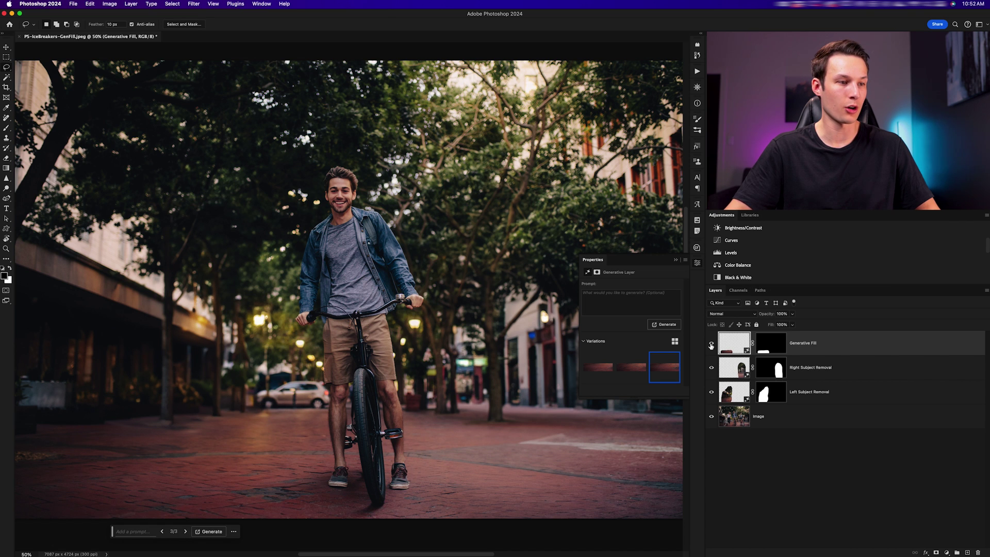
click(675, 261)
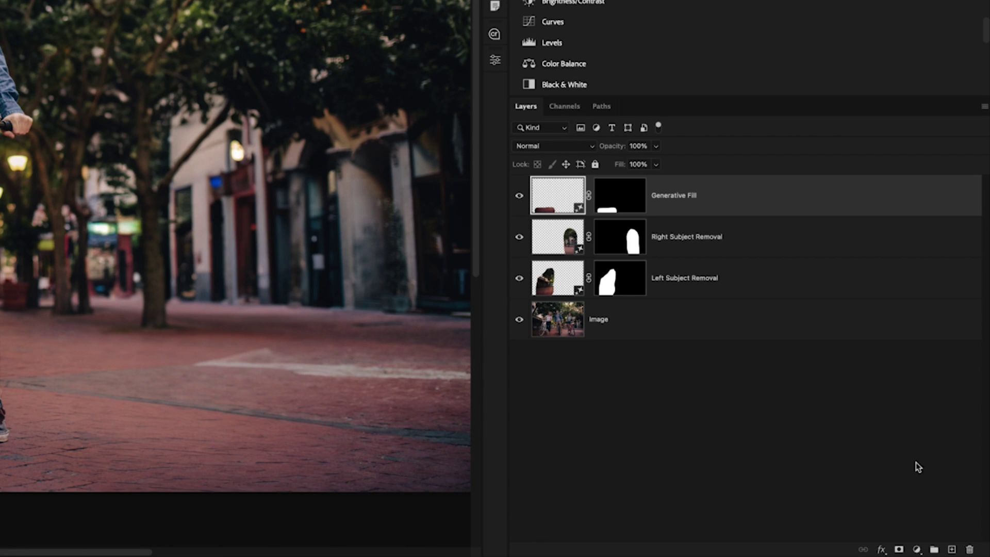
Add a new top layer named 'Remove Tool' and select the Remove Tool from the healing group
click(952, 549)
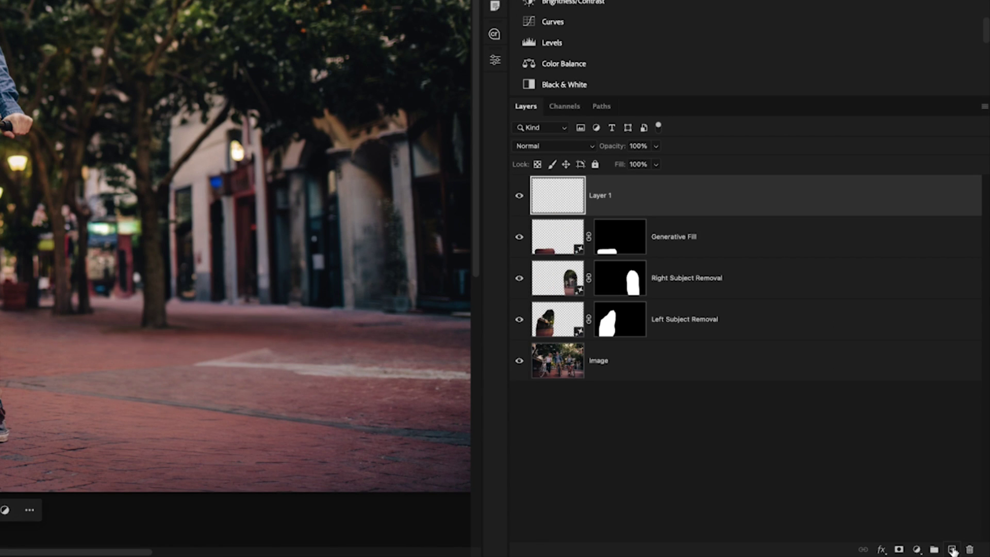
double_click(602, 196)
text(Remove Tool)
key(Return)
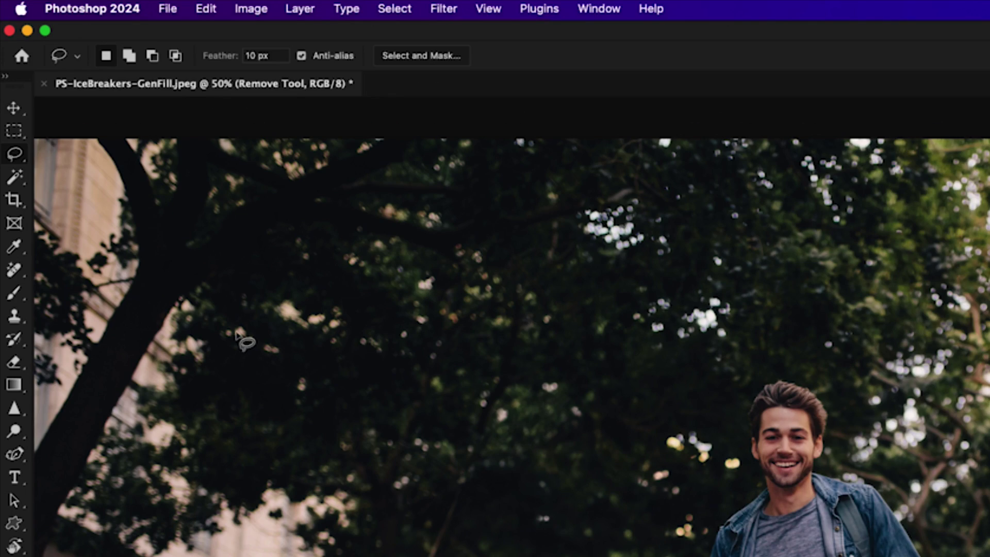
click(13, 272)
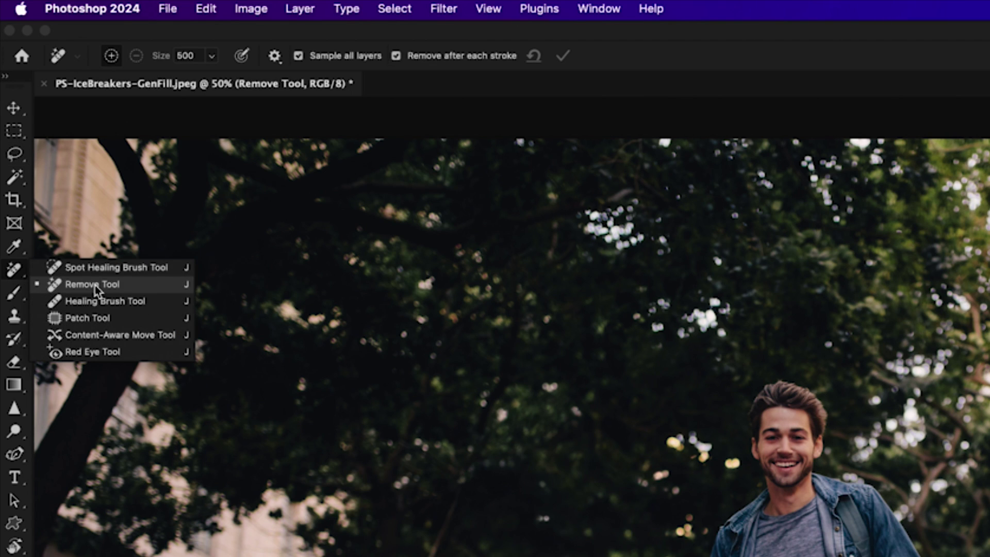
click(141, 286)
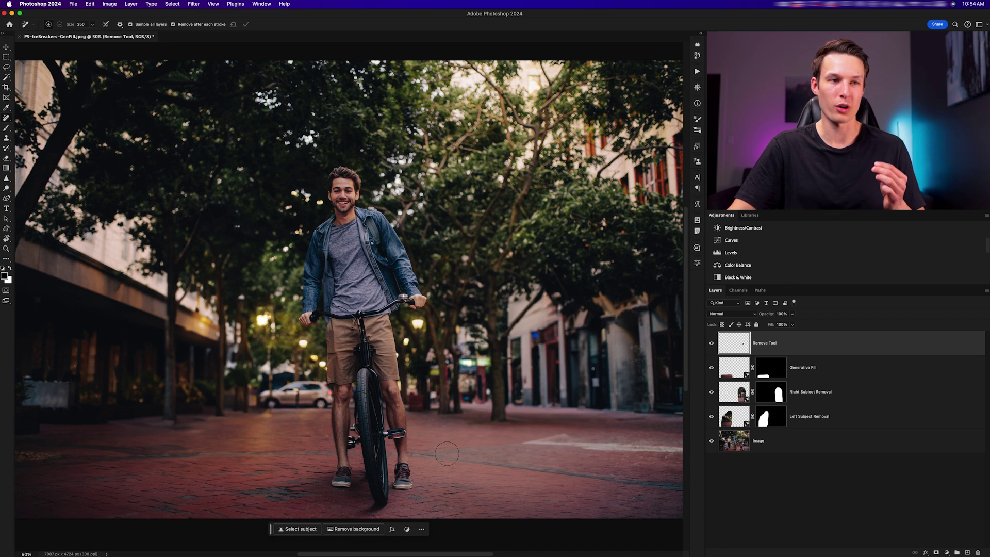
alt+click(711, 442)
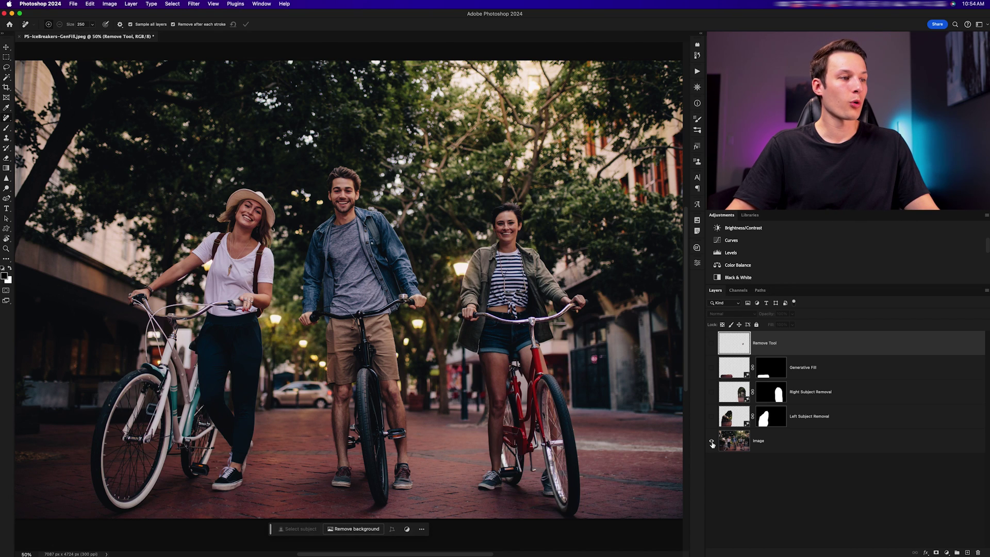
alt+click(712, 442)
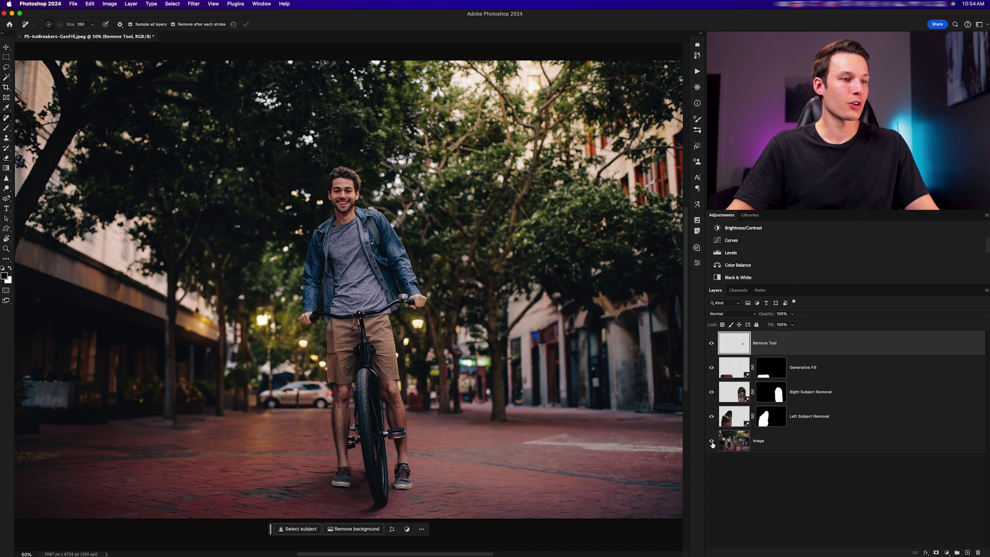
alt+click(713, 443)
alt+click(712, 442)
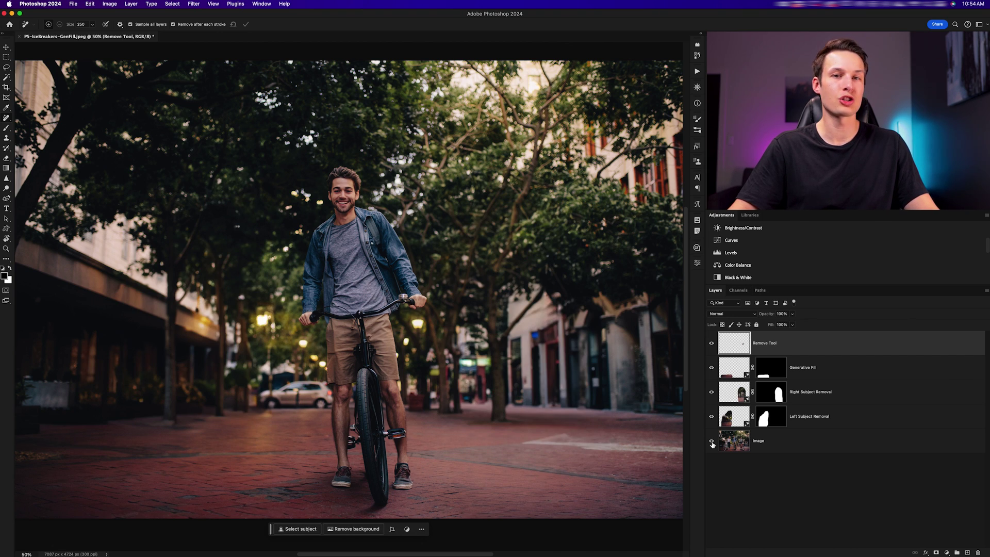
alt+click(712, 443)
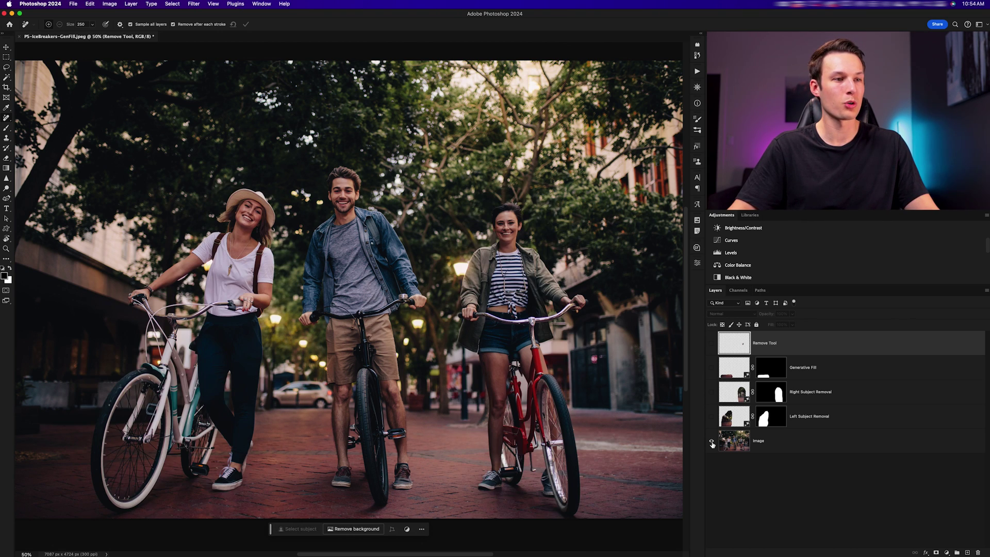
alt+click(712, 442)
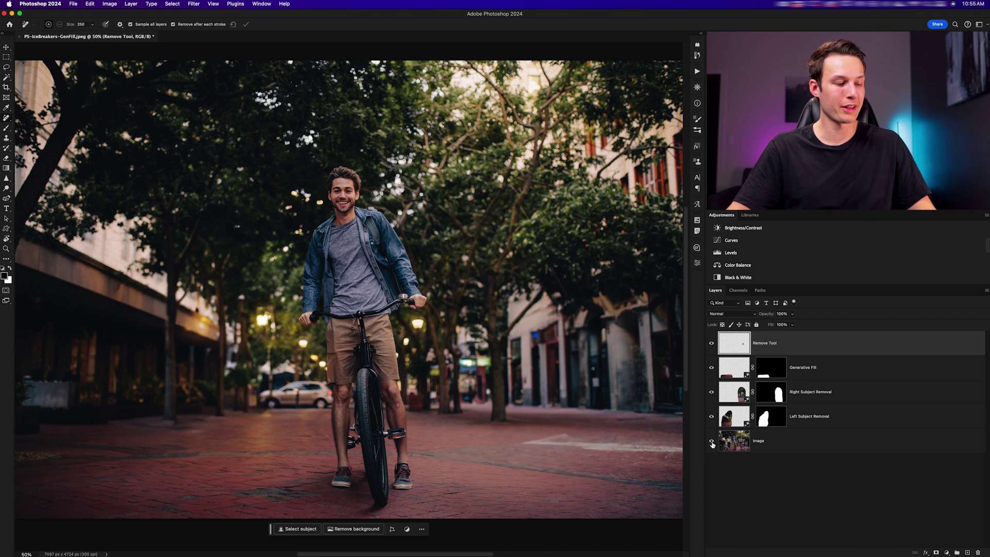
alt+click(712, 442)
alt+click(712, 442)
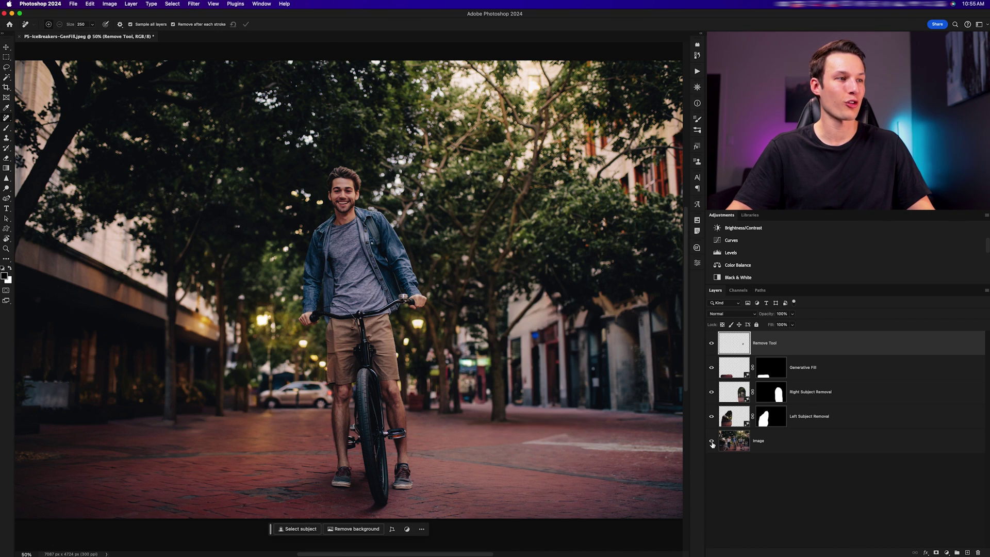
alt+click(712, 442)
alt+click(712, 442)
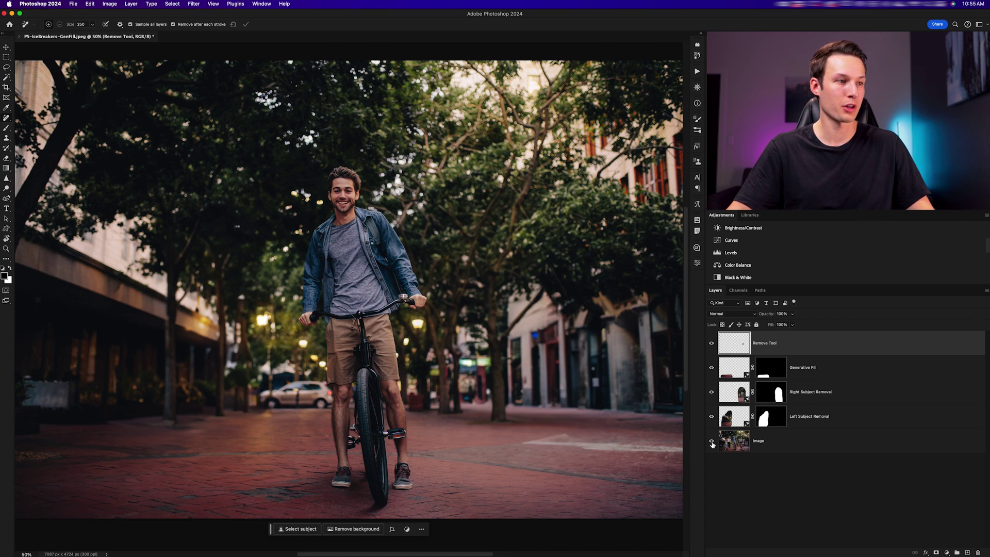